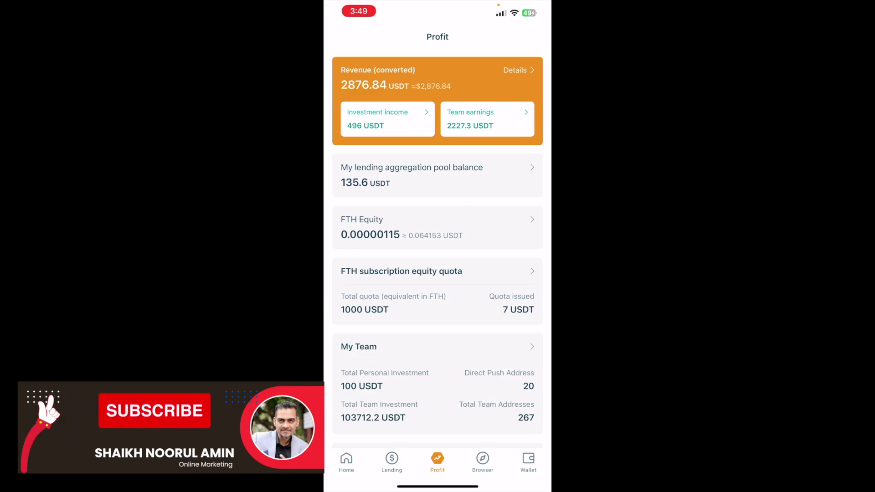
# Open the Lending Aggregation pool page from the 'My lending aggregation pool balance' card
pyautogui.click(412, 175)
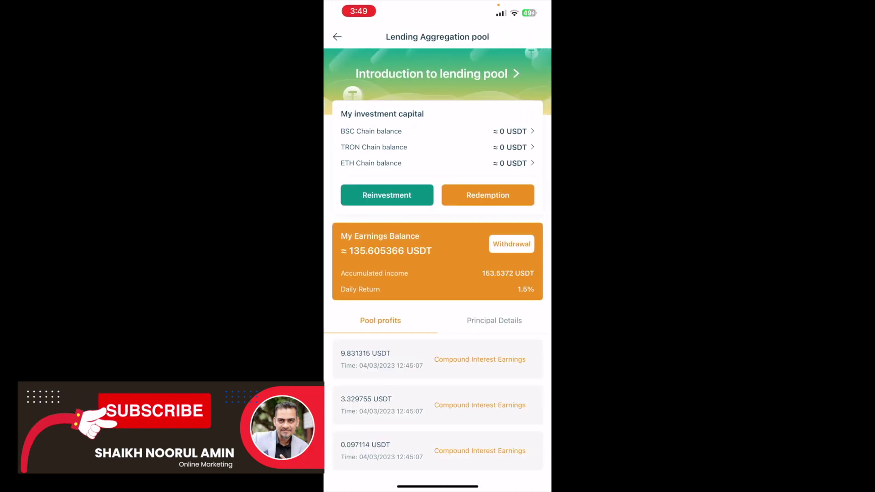
# Compare the BSC, TRON and ETH withdrawable earnings without withdrawing, then return to the main wallet
pyautogui.click(512, 244)
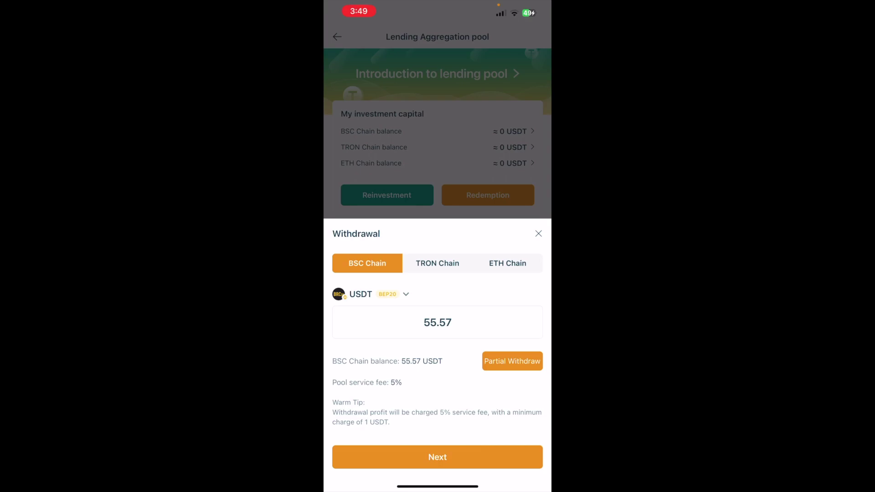
pyautogui.click(438, 264)
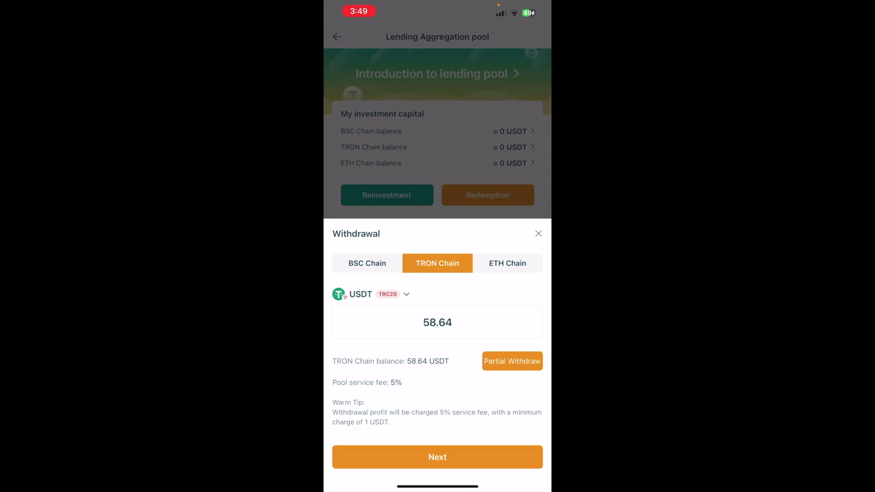
pyautogui.click(508, 264)
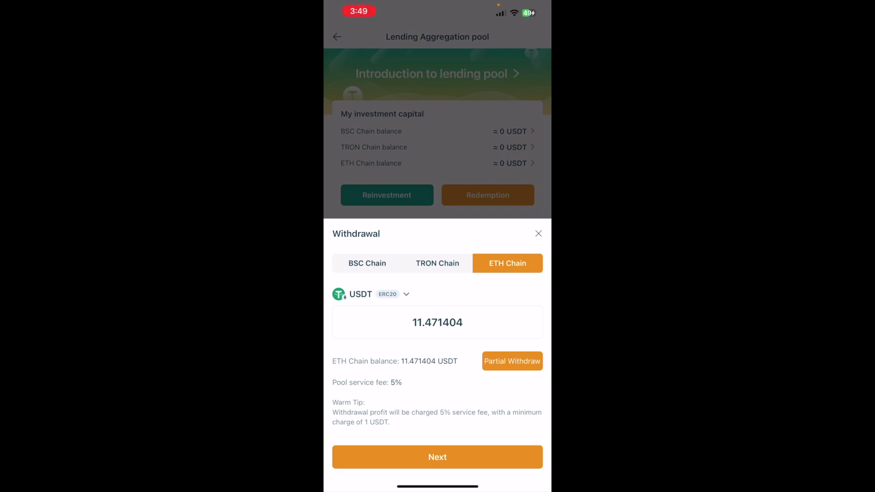
pyautogui.click(539, 234)
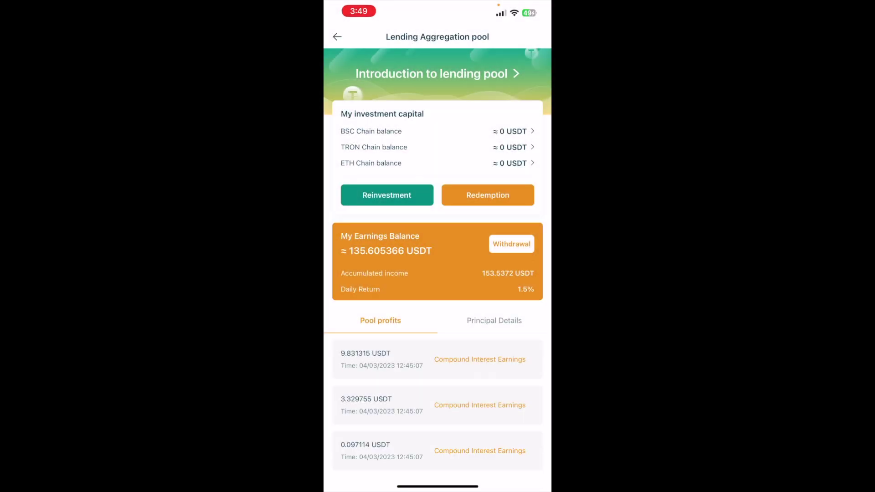
pyautogui.click(337, 37)
pyautogui.click(529, 461)
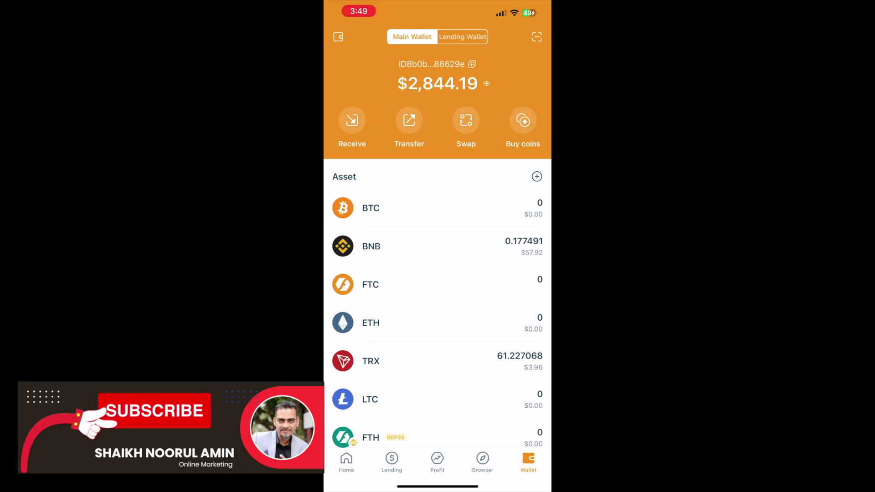
pyautogui.scroll(-2, 438, 274)
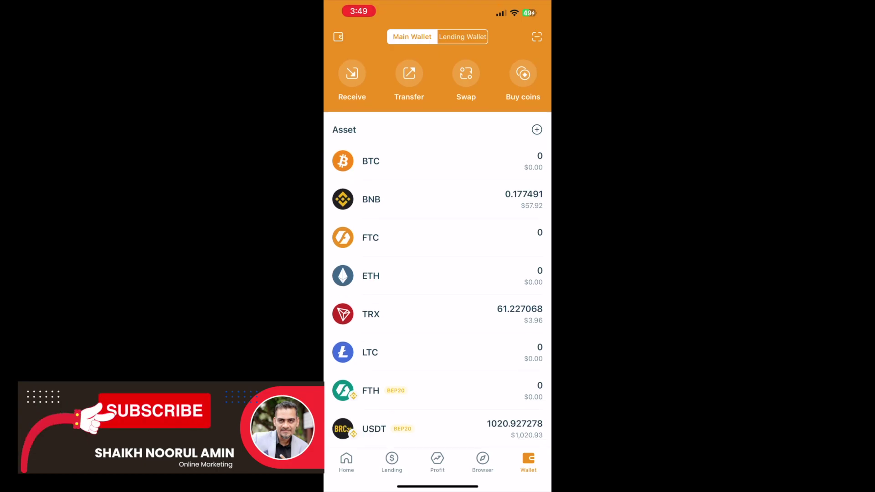
pyautogui.click(370, 314)
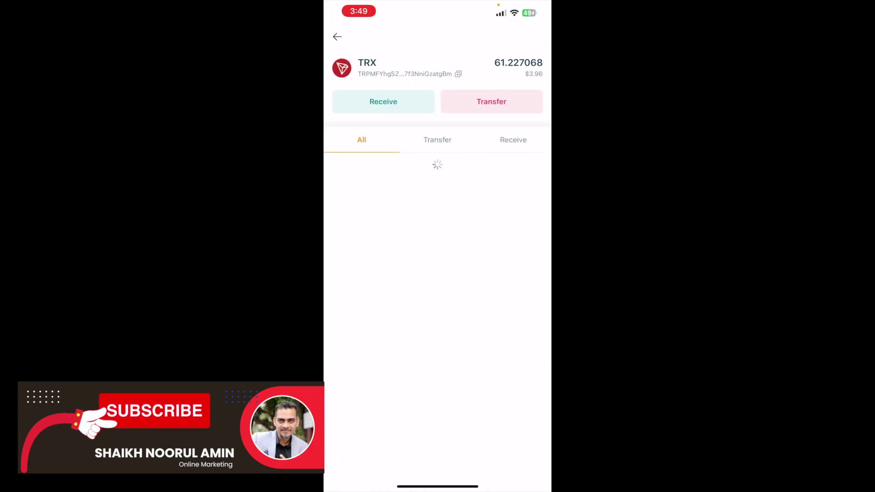
pyautogui.click(337, 36)
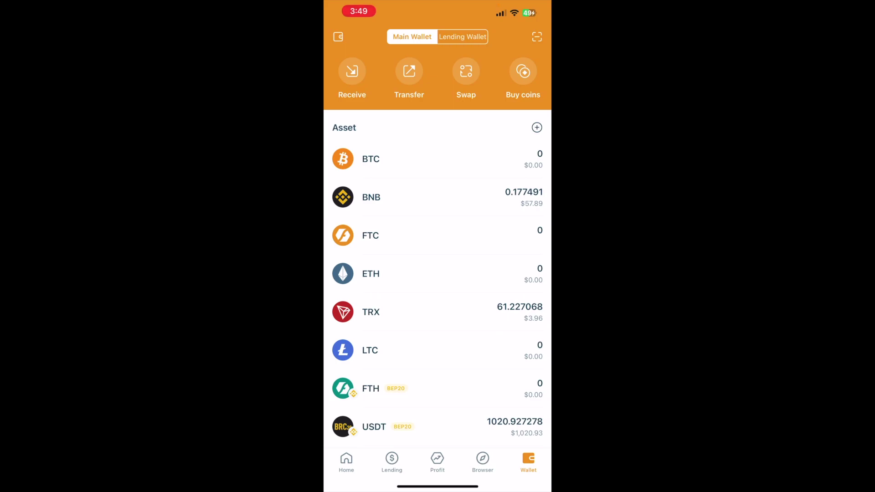
pyautogui.click(438, 461)
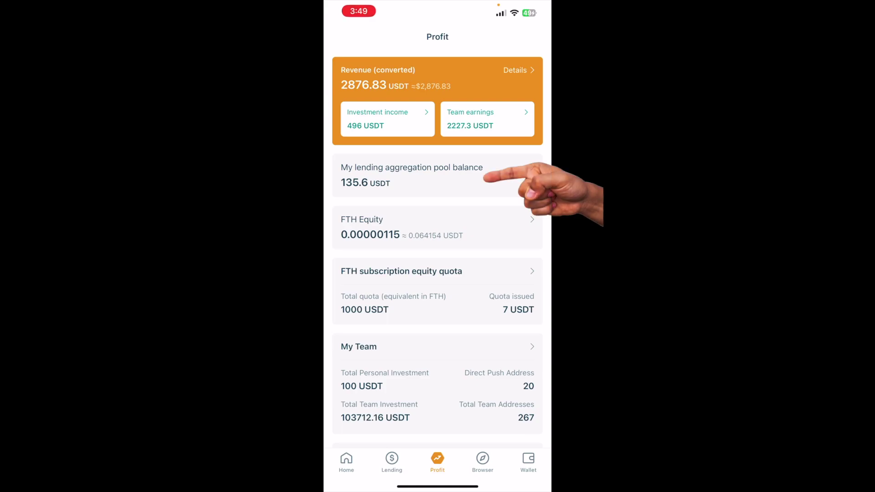
# Withdraw the 55.57 USDT BSC-chain pool earnings and return to the profit overview
pyautogui.click(485, 177)
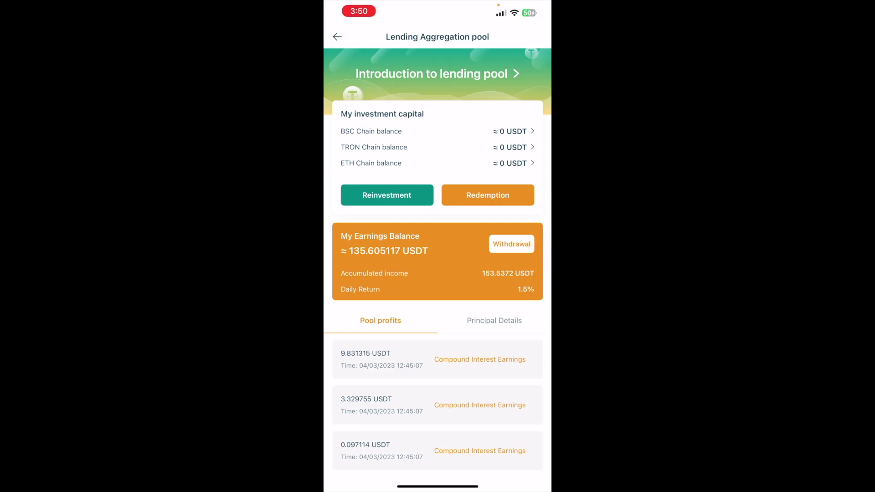
pyautogui.click(511, 244)
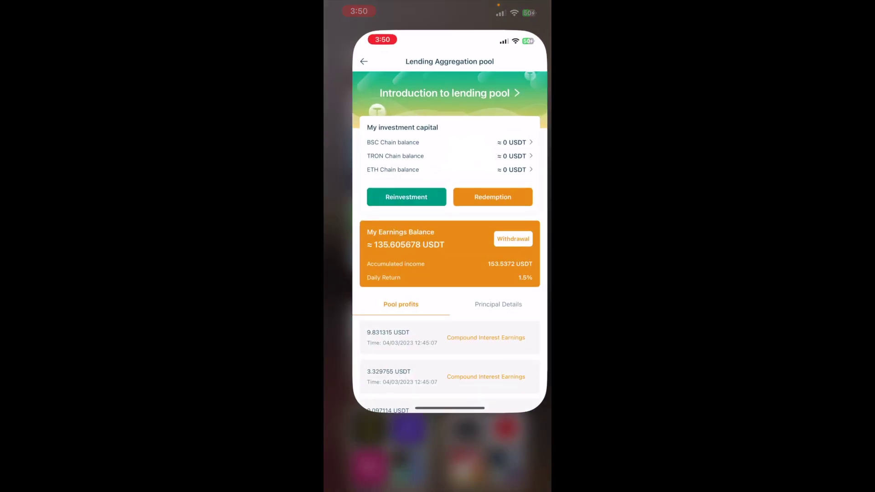
pyautogui.click(336, 33)
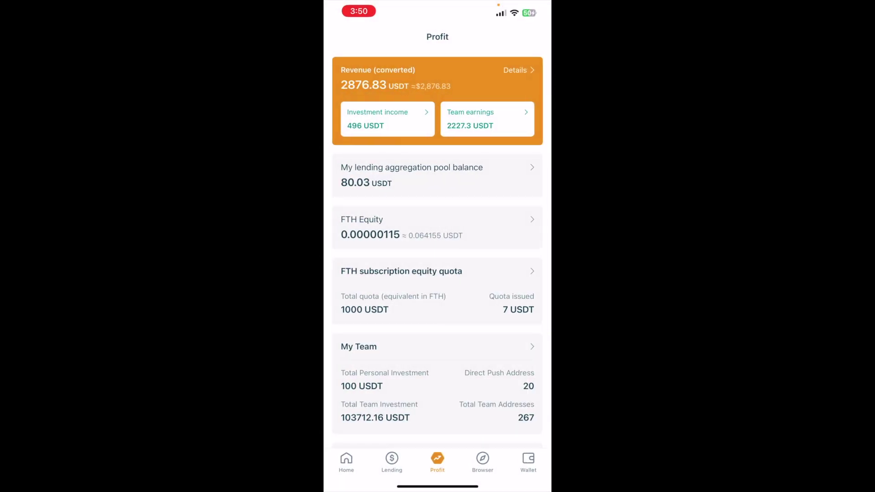
# Confirm the 52.79 USDT credit raised BEP20 USDT to 1073.72, then return to Profit
pyautogui.click(528, 462)
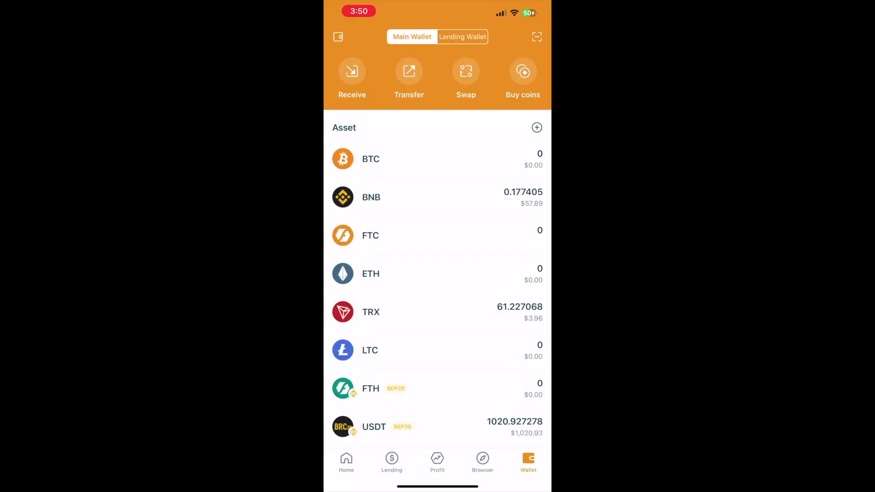
pyautogui.scroll(-3, 438, 274)
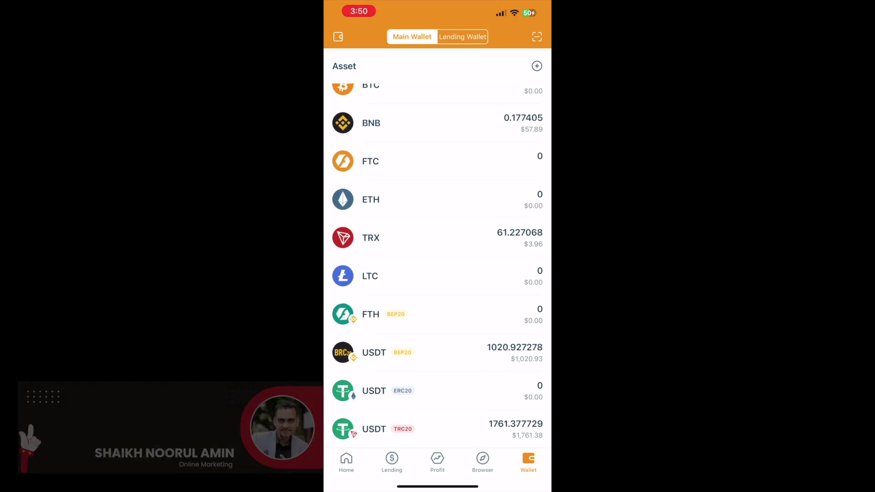
pyautogui.scroll(3, 438, 273)
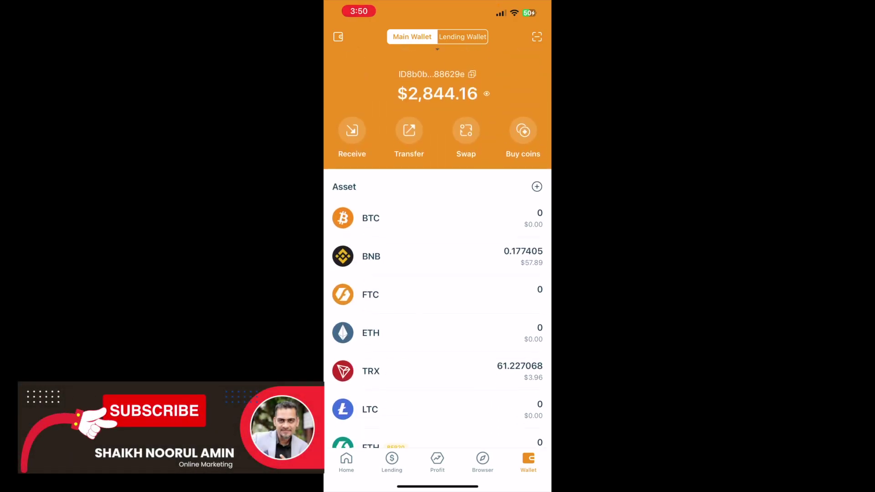
pyautogui.scroll(-3, 438, 273)
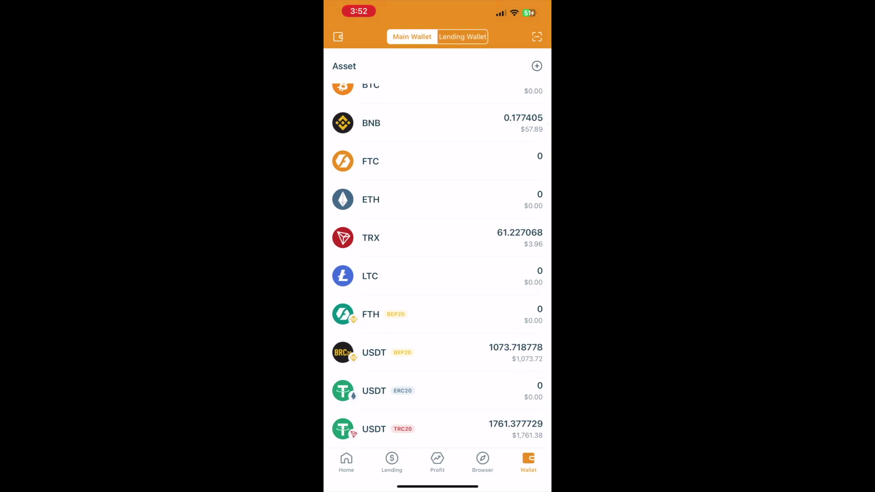
pyautogui.click(374, 352)
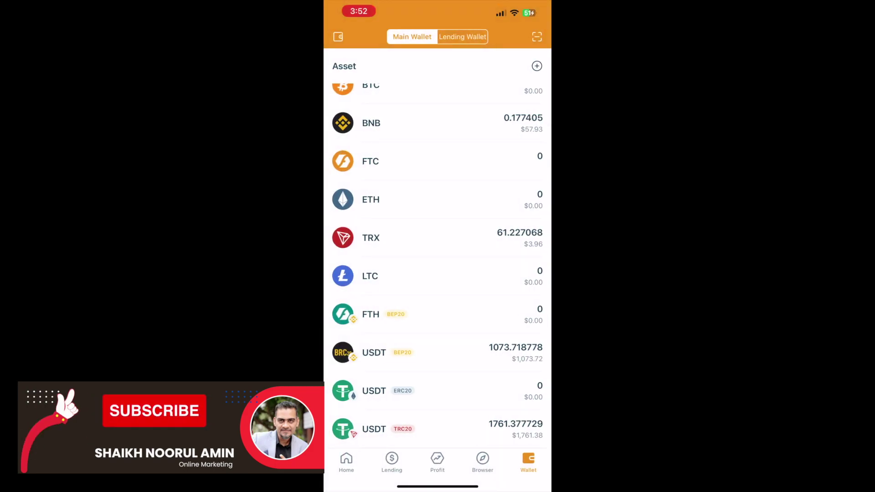
pyautogui.click(430, 461)
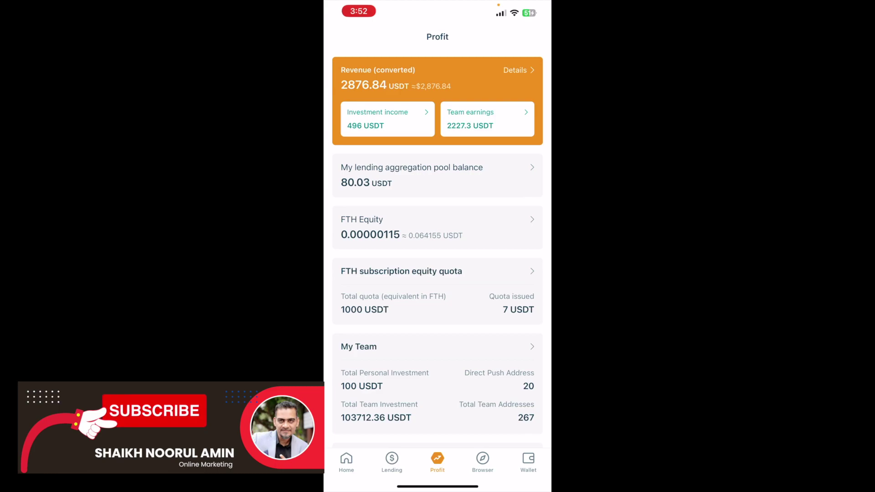
# Withdraw the 0.025 BNB BSC-chain earnings, bringing pool earnings down to 71.70 USDT
pyautogui.click(436, 175)
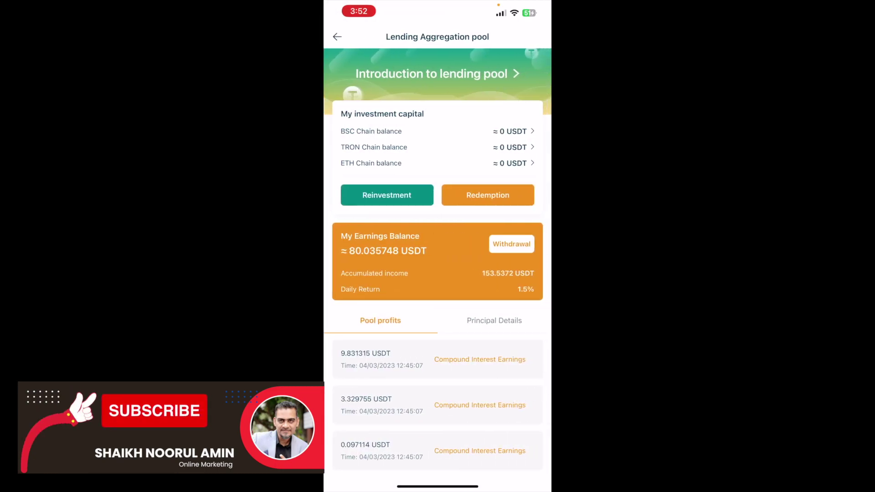
pyautogui.click(513, 244)
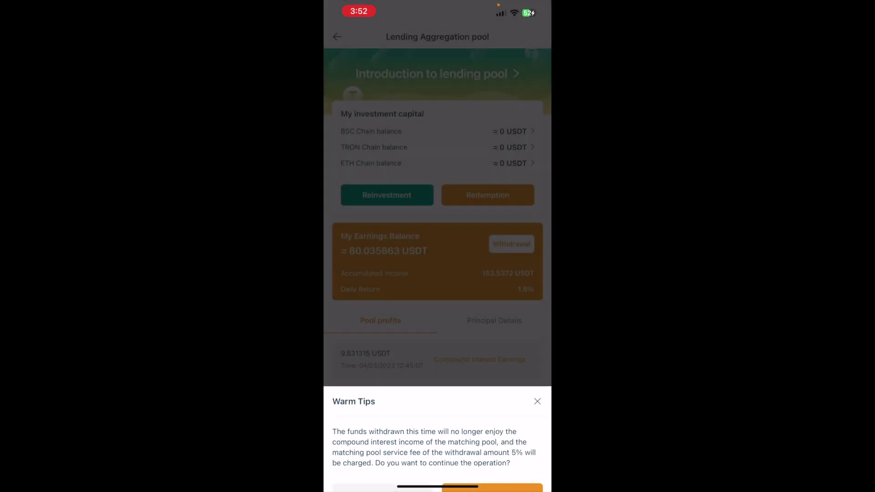
pyautogui.click(492, 457)
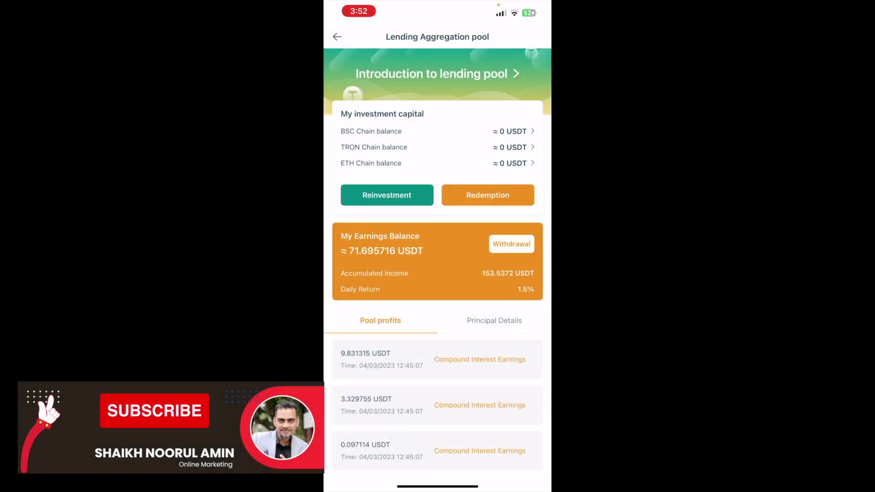
pyautogui.click(511, 244)
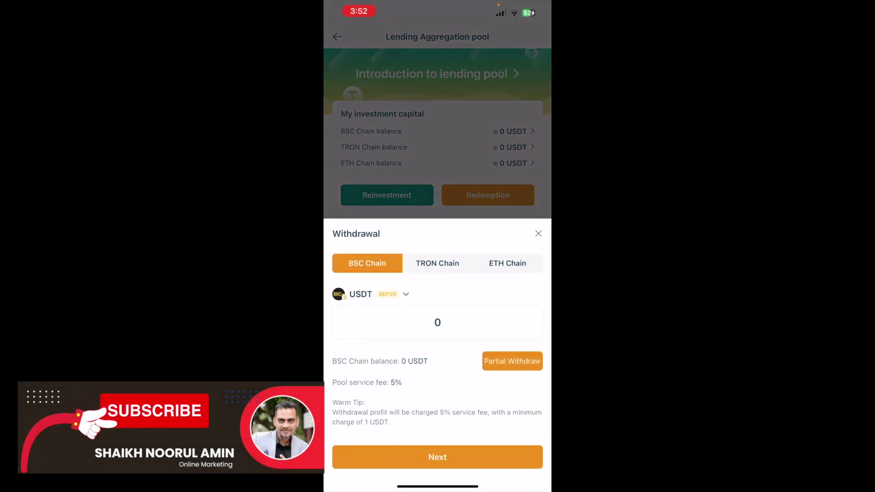
# Withdraw 58.64 USDT of TRON-chain pool earnings
pyautogui.click(437, 263)
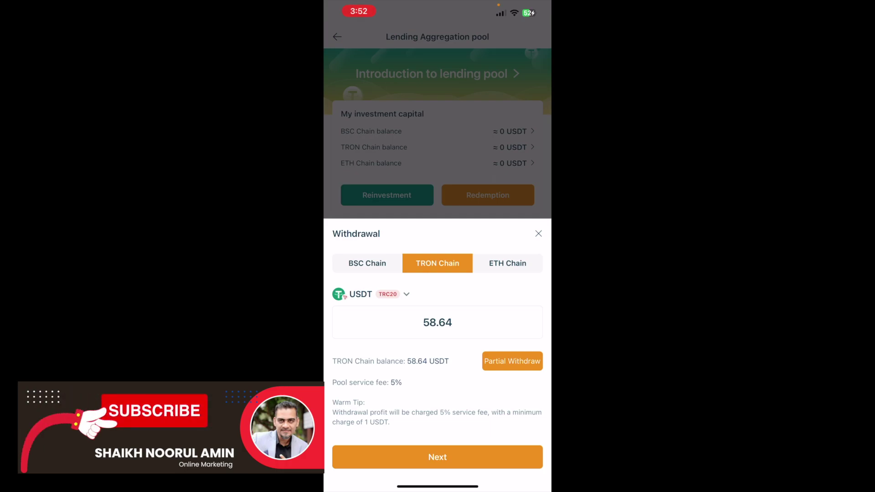
pyautogui.click(437, 458)
pyautogui.click(493, 456)
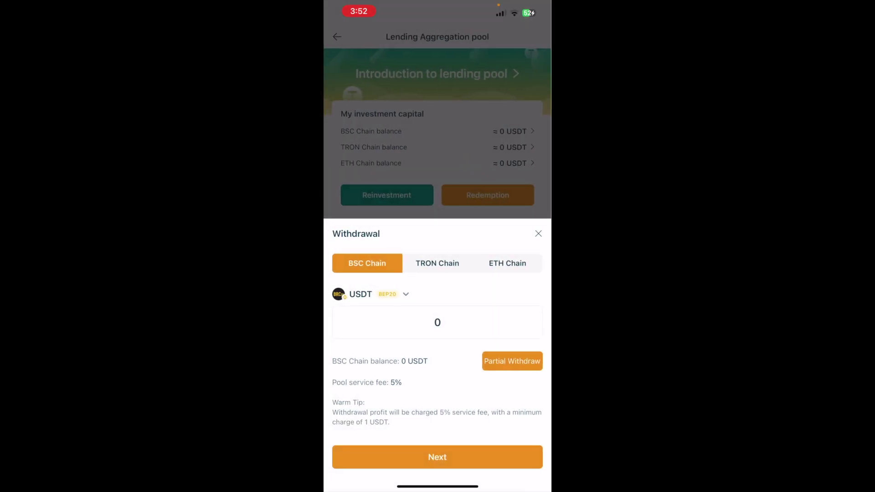
# Withdraw 24 TRX of TRON-chain earnings, leaving about 13.06 USDT in the pool
pyautogui.click(437, 263)
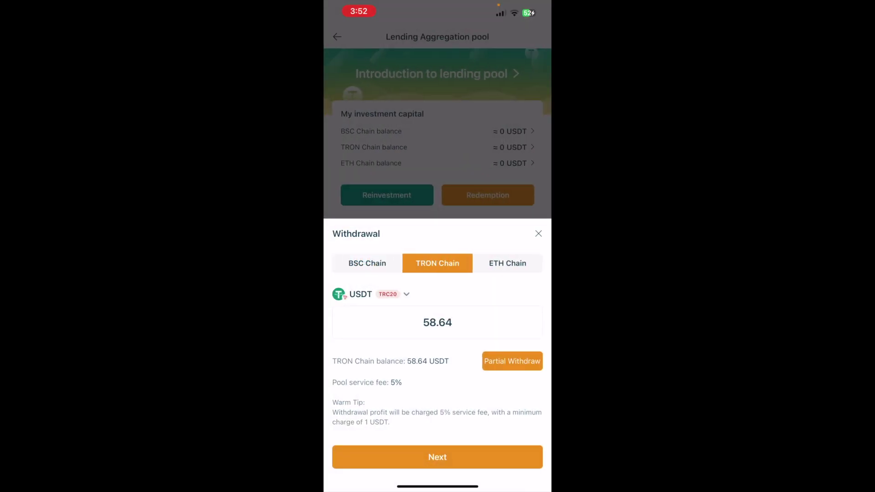
pyautogui.click(393, 294)
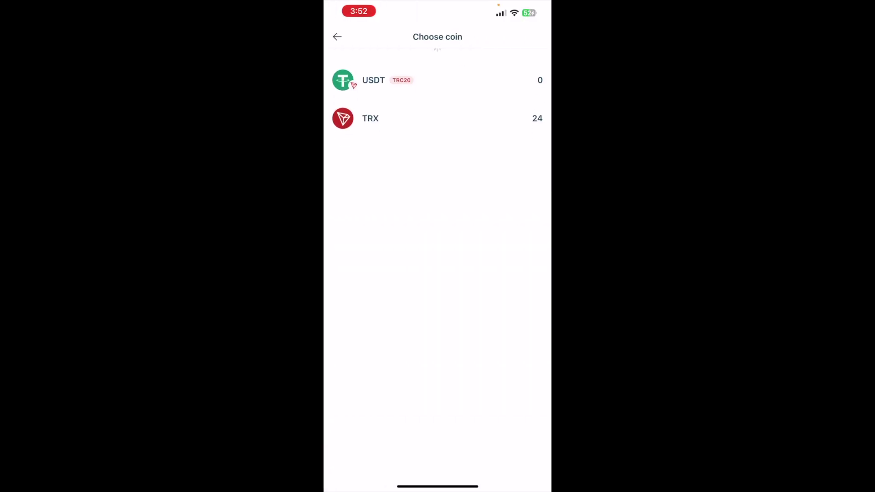
pyautogui.click(370, 106)
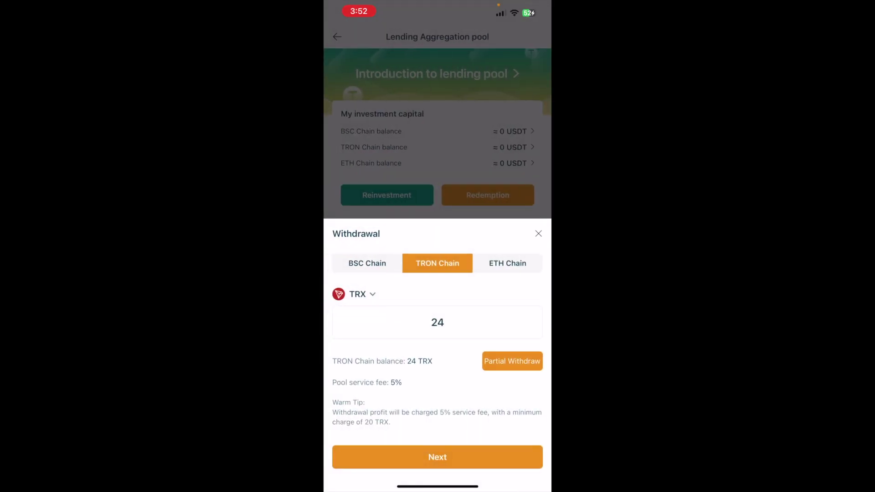
pyautogui.click(437, 457)
pyautogui.click(492, 457)
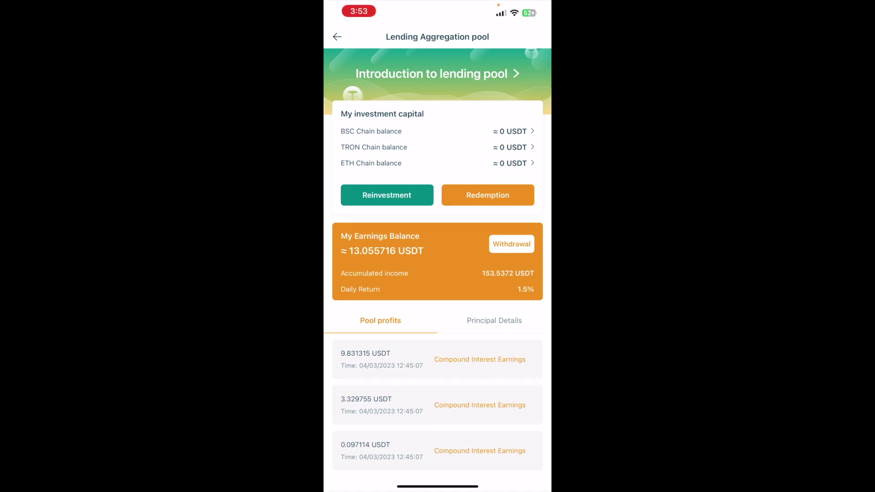
pyautogui.click(512, 244)
# Check the ETH-chain earnings, cancel withdrawing the 11.47 USDT, and return to the wallet assets
pyautogui.click(507, 263)
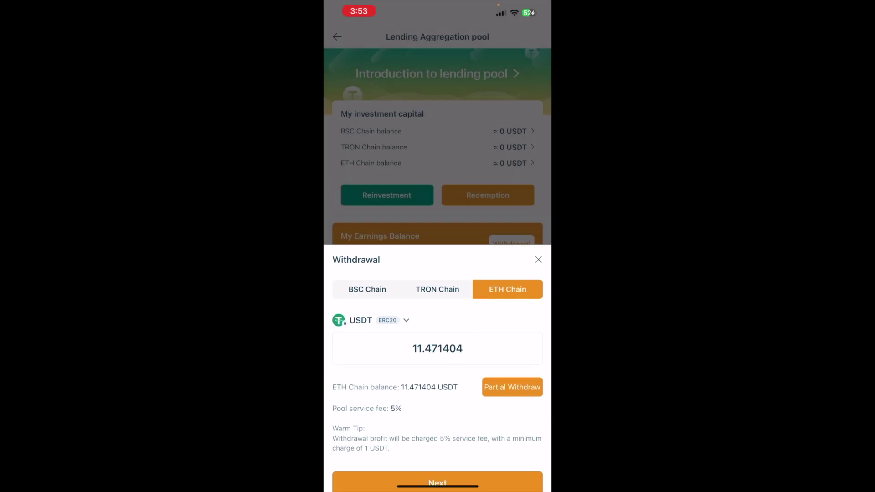
pyautogui.click(538, 260)
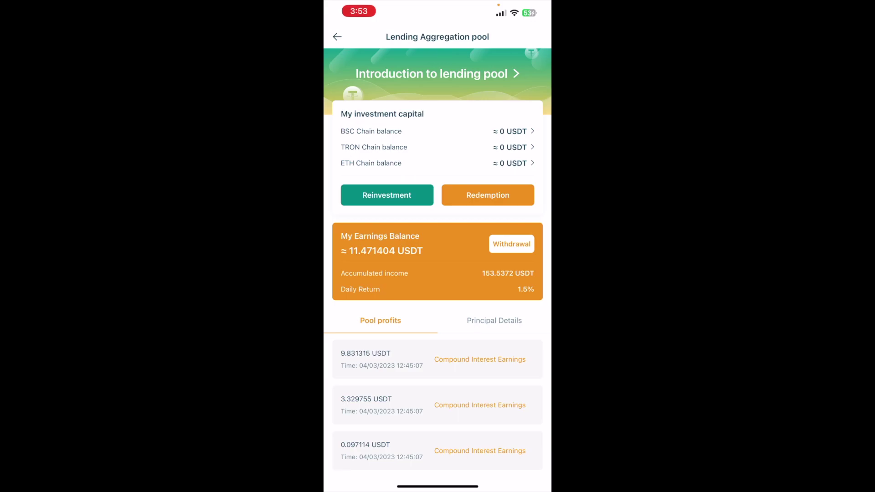
pyautogui.click(337, 36)
pyautogui.click(528, 463)
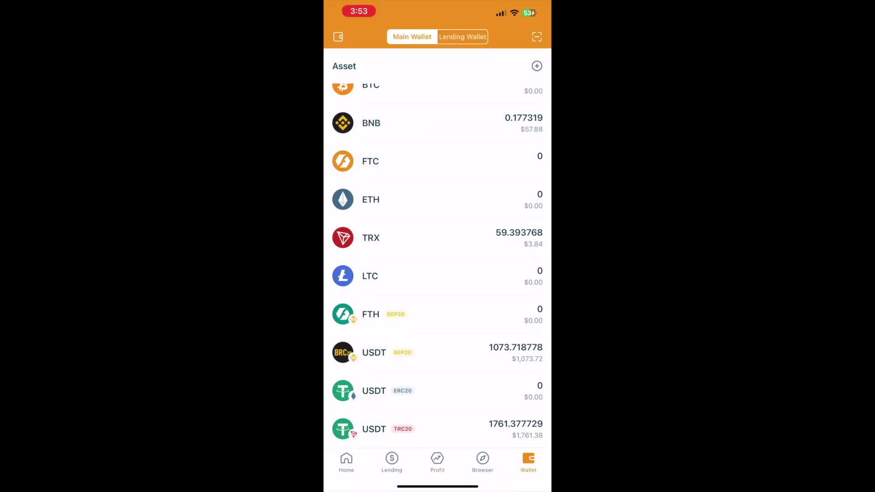
# Refresh the main wallet and scroll to confirm TRC20 USDT now reads 1817.085729
pyautogui.scroll(5, 438, 274)
pyautogui.scroll(2, 437, 274)
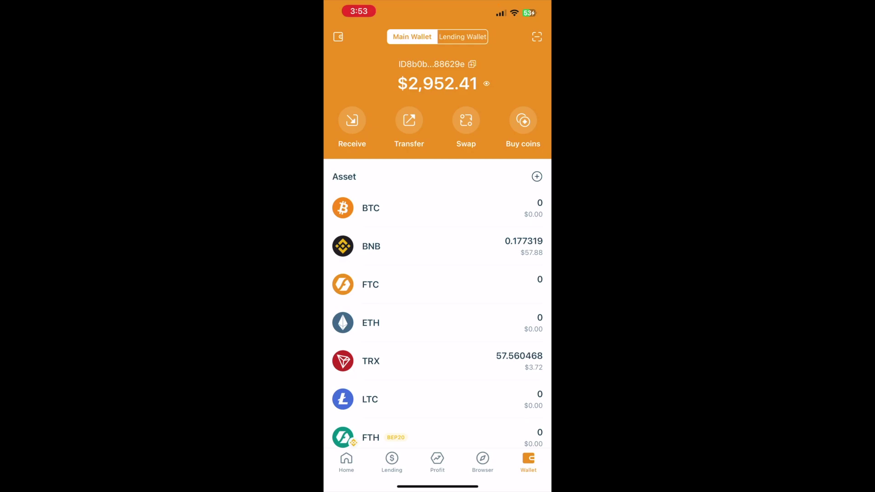
pyautogui.scroll(-5, 438, 274)
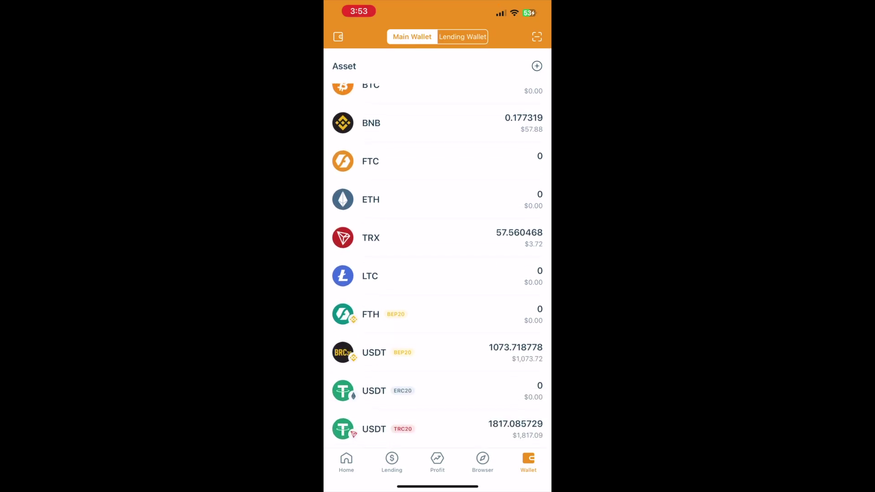